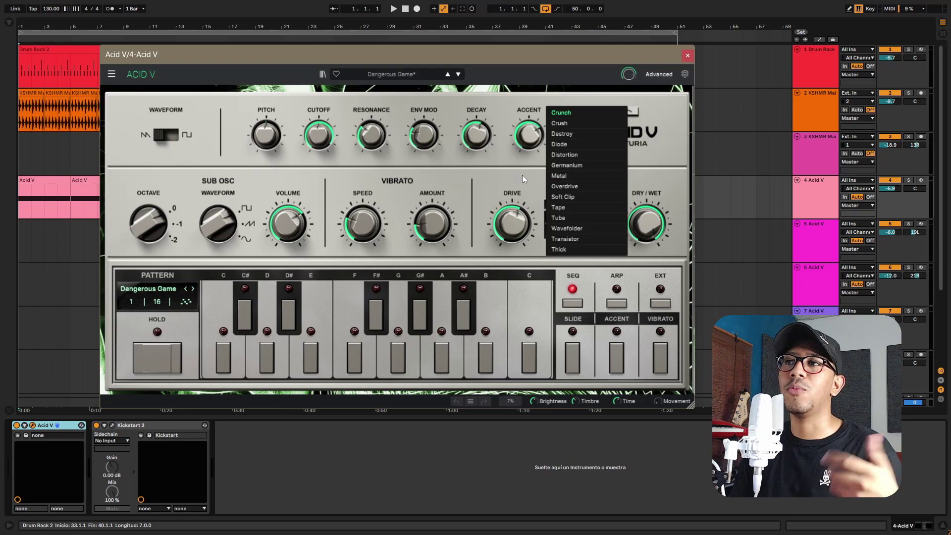
Step: Look into the sequence browser for the Dangerous Game pattern, and return to the compact plugin view
mouse_move(650, 219)
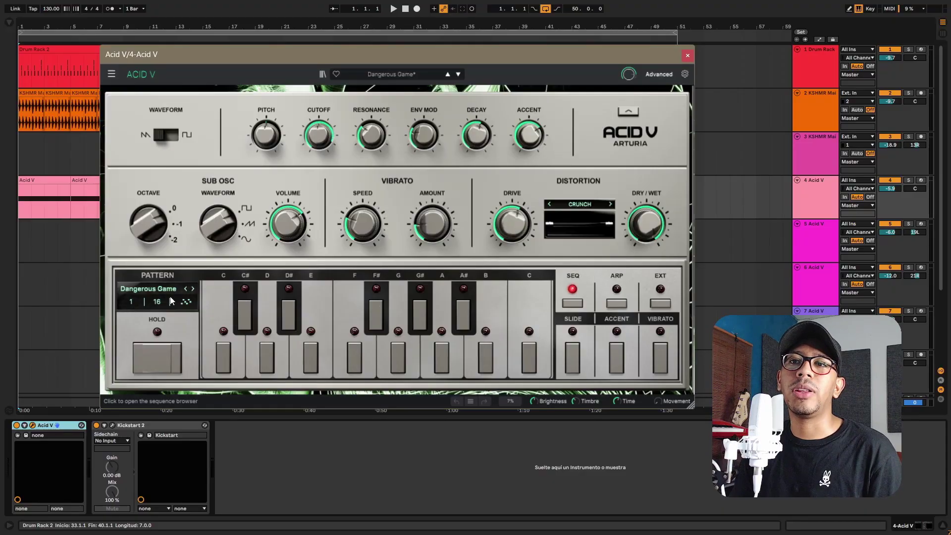
click(162, 293)
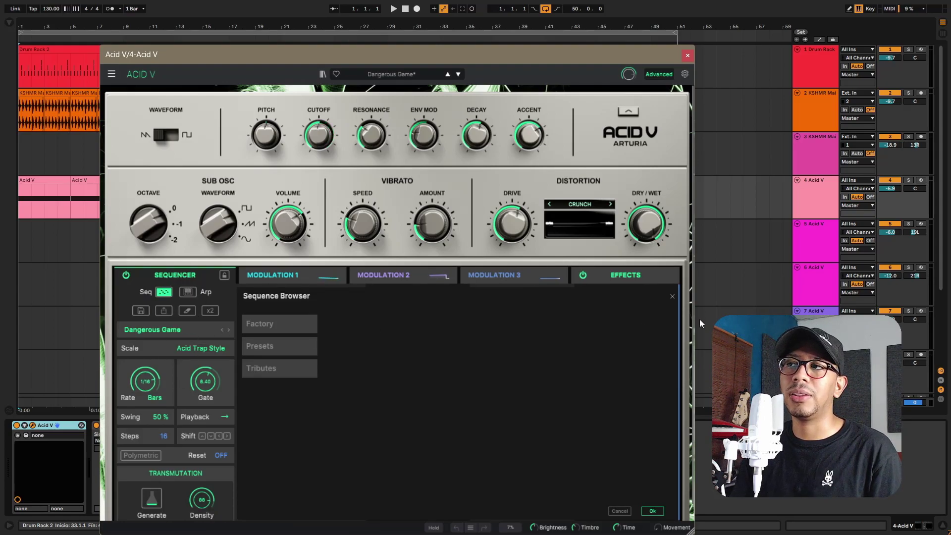
click(659, 75)
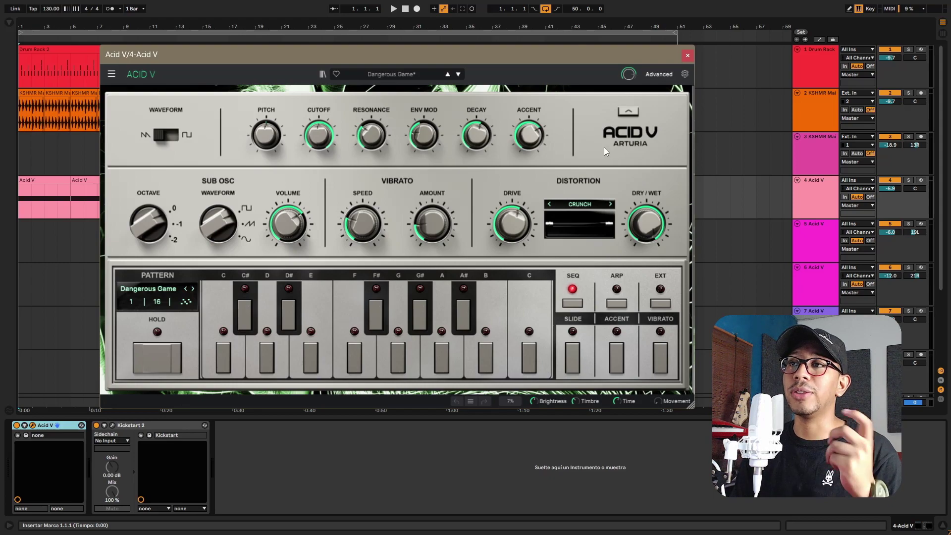
Step: Show the advanced section with the step sequencer and reposition the plugin window so it fits on screen
drag(540, 57, 548, 46)
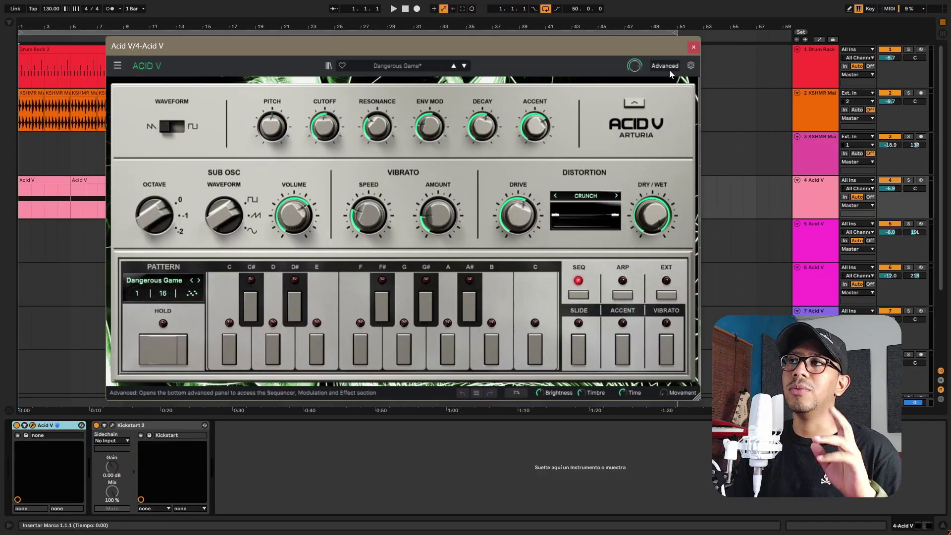
click(668, 70)
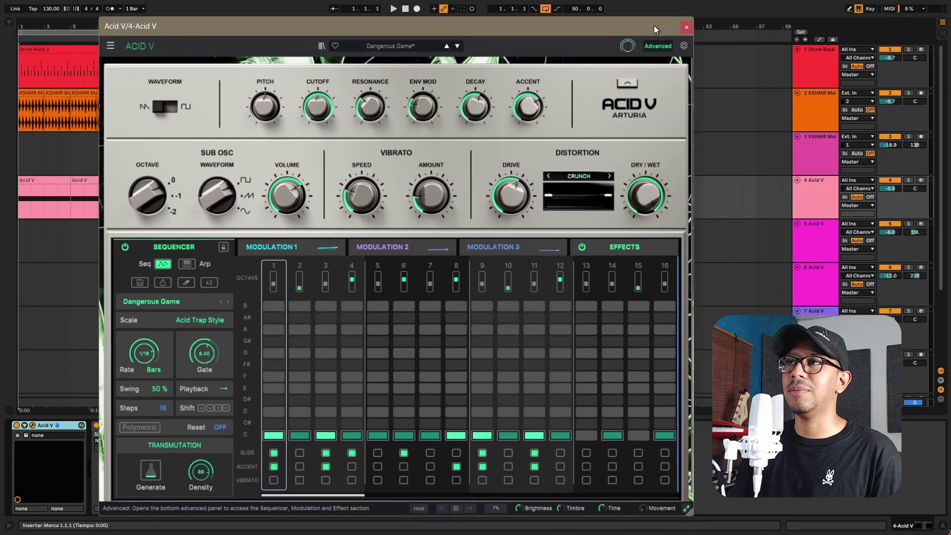
drag(654, 26, 646, 14)
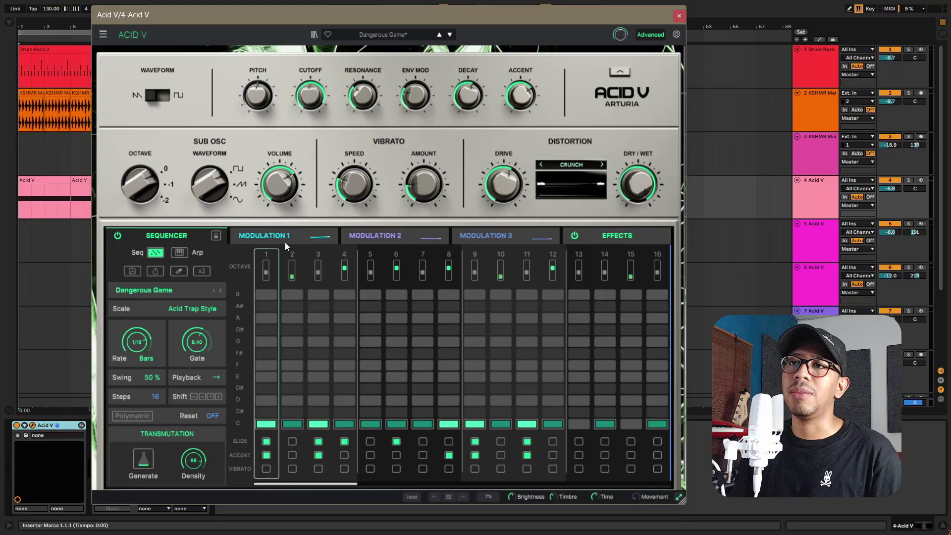
Step: Examine the Modulation 1, Modulation 2 and Modulation 3 curves and the parameters they are assigned to
click(281, 237)
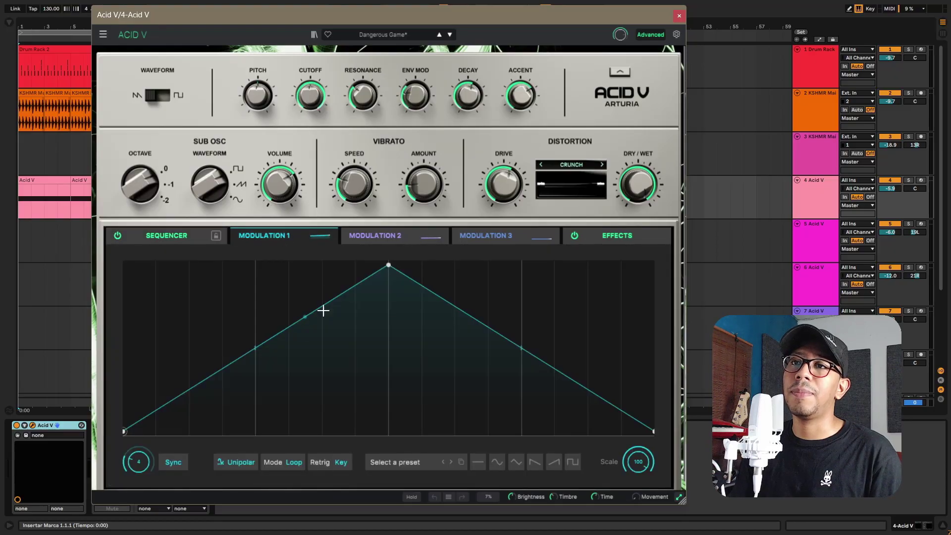
mouse_move(321, 236)
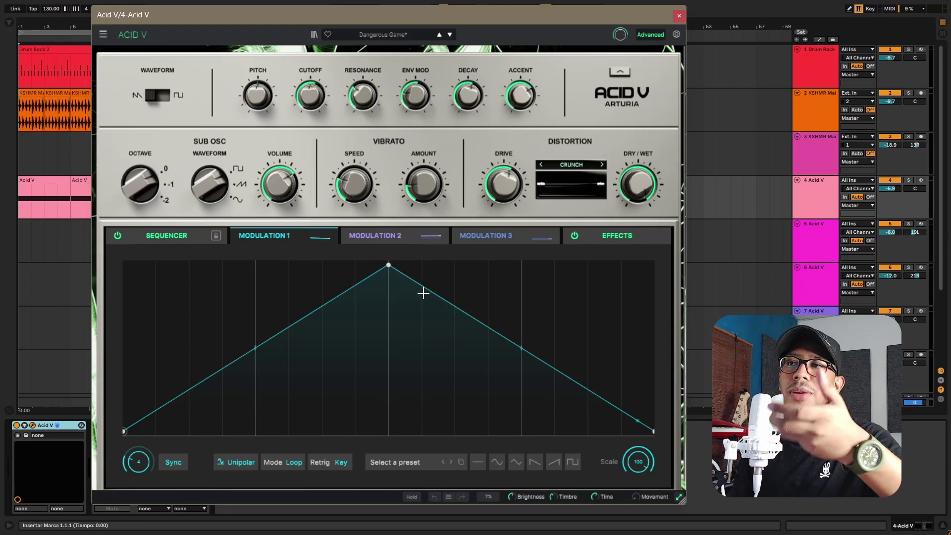
click(397, 236)
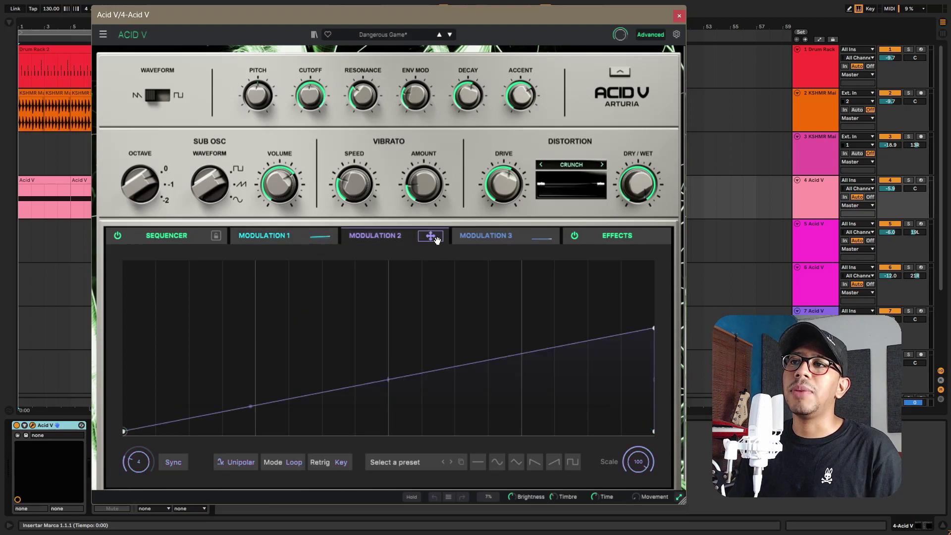
mouse_move(429, 239)
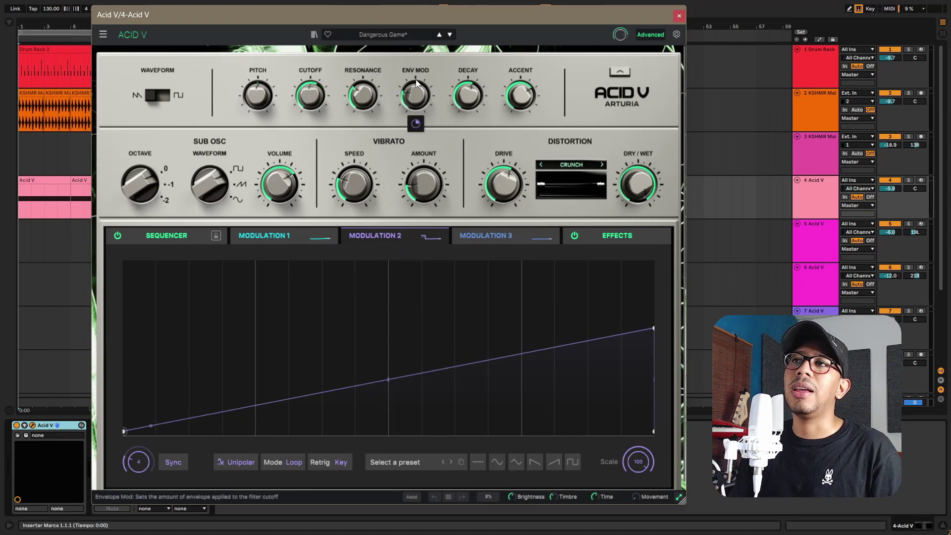
click(492, 235)
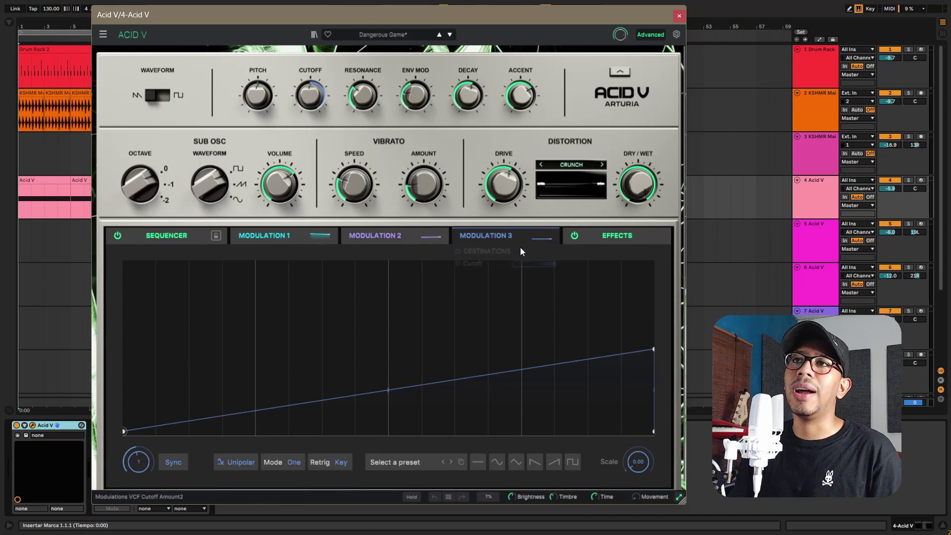
Step: Examine the effects section and the available effect types for the Stereo Pan and Compressor slots, without changing either effect
click(616, 236)
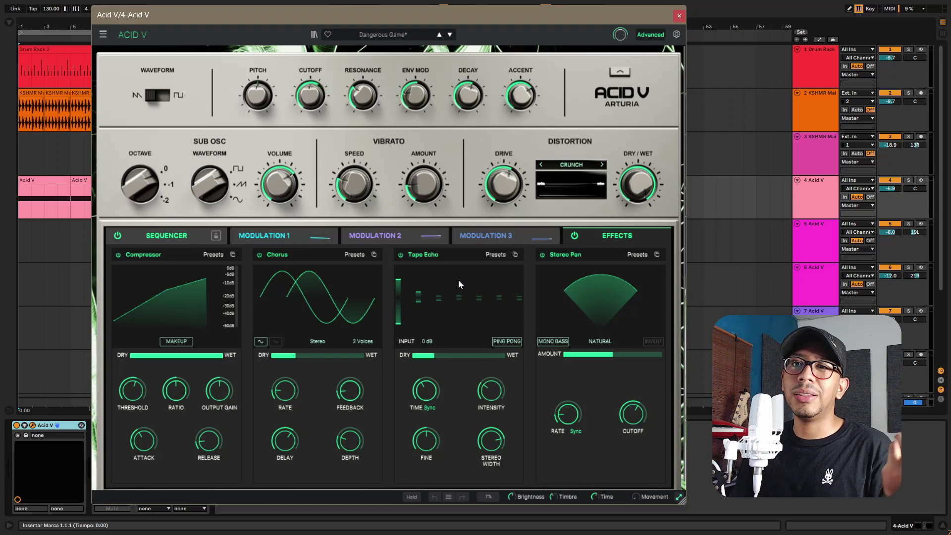
click(566, 254)
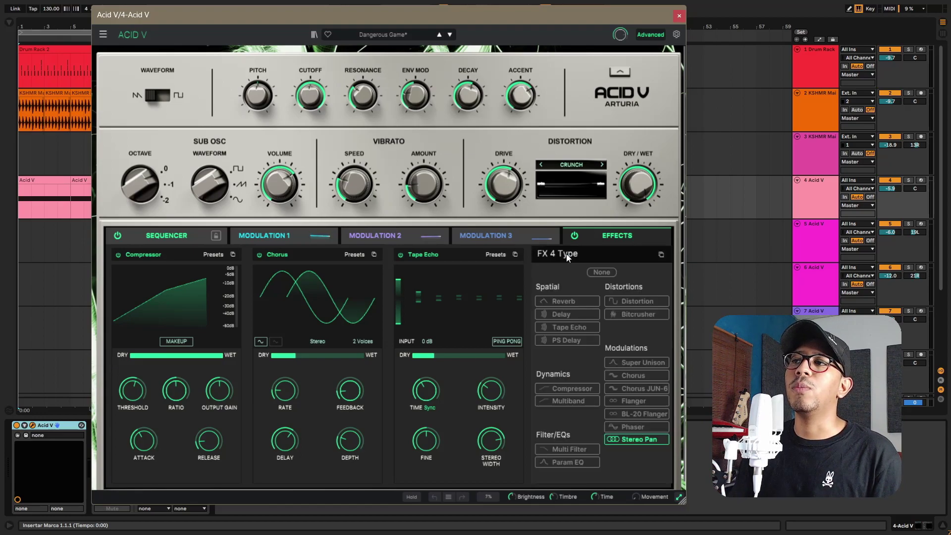
click(451, 273)
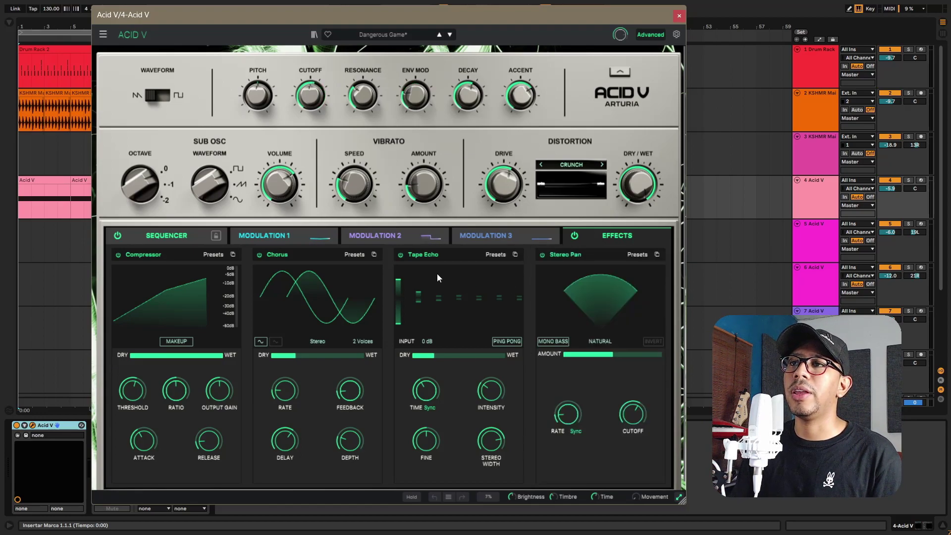
click(133, 254)
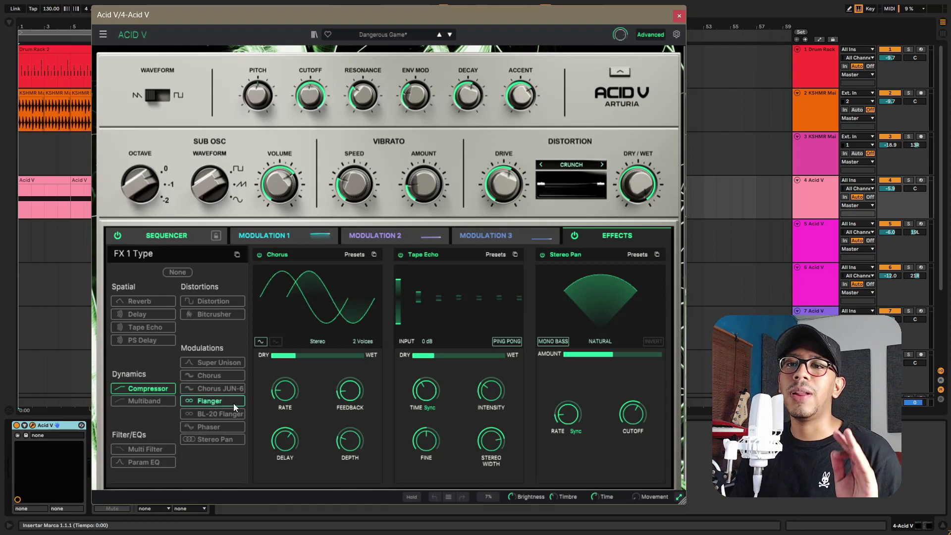
click(175, 254)
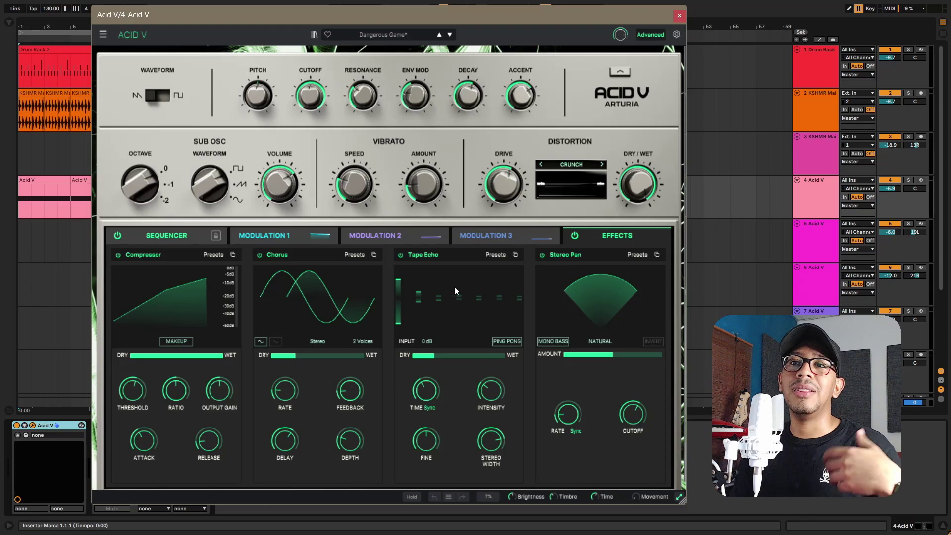
Step: Collapse the advanced section and inspect the hidden trimmer knobs above the main controls, hiding them and closing the plugin window when done
click(650, 34)
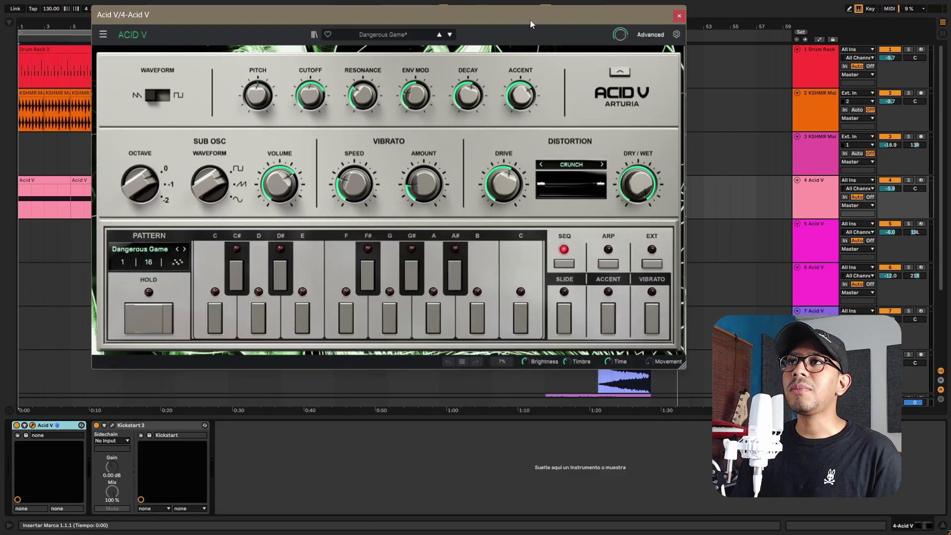
drag(533, 22, 543, 37)
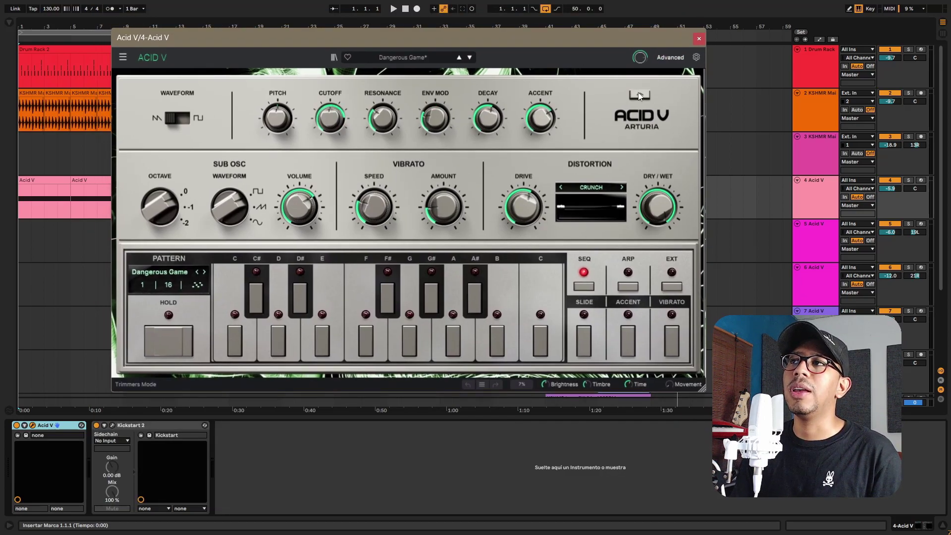
click(639, 94)
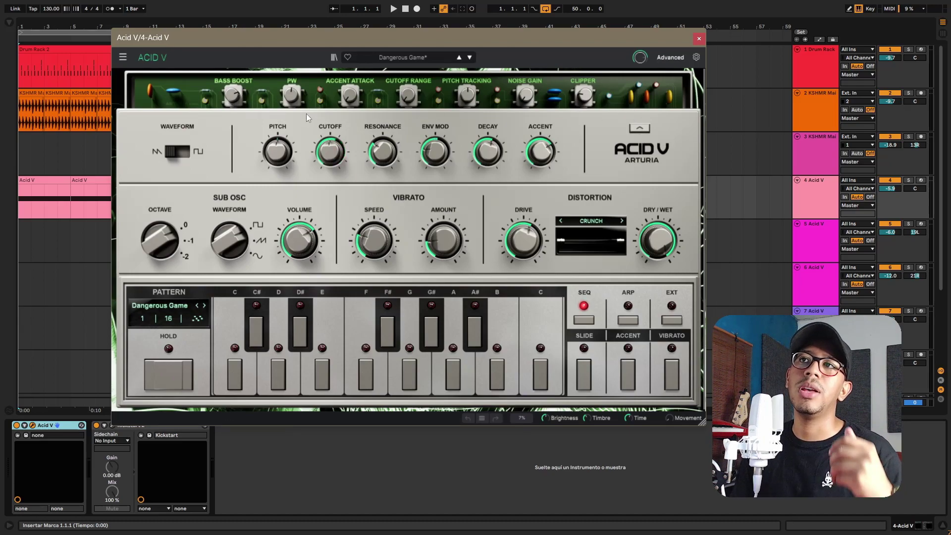
click(633, 127)
drag(608, 37, 597, 49)
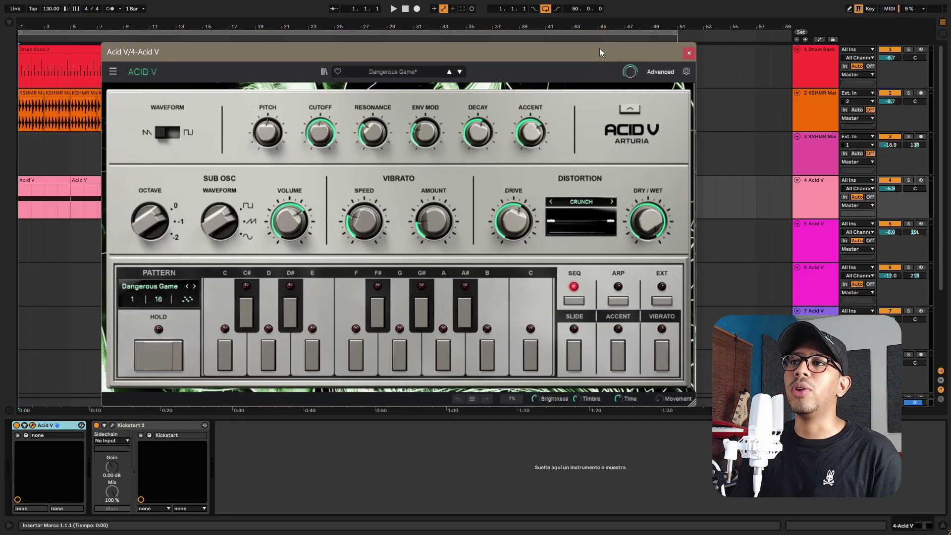
drag(677, 58, 650, 56)
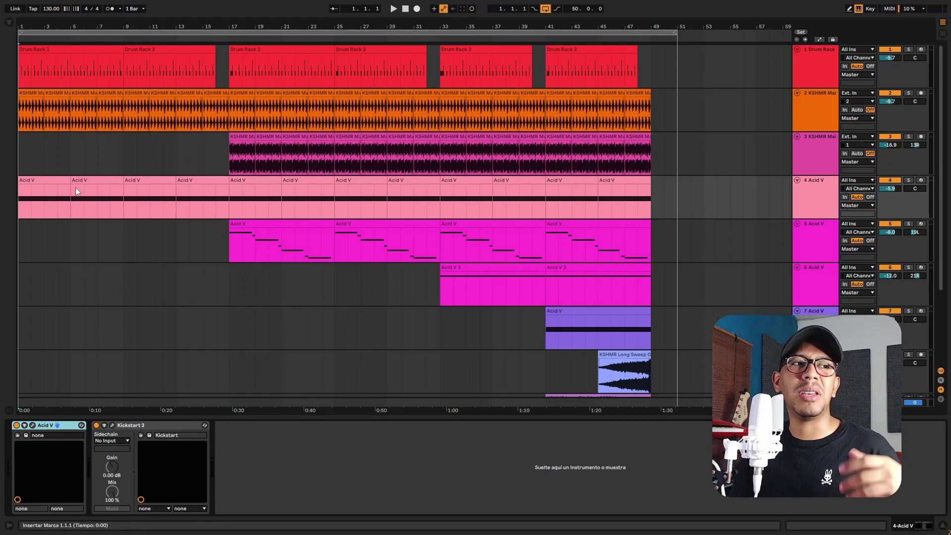
Step: Solo track 4 Acid V and play it from the start of the arrangement with its plugin window open
drag(20, 200, 559, 199)
drag(429, 229, 19, 216)
click(20, 208)
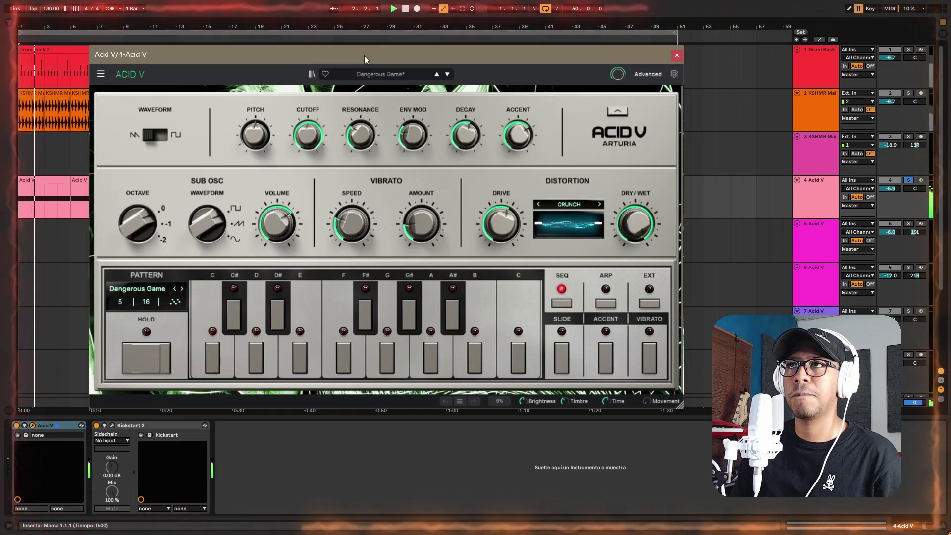
drag(369, 53, 392, 48)
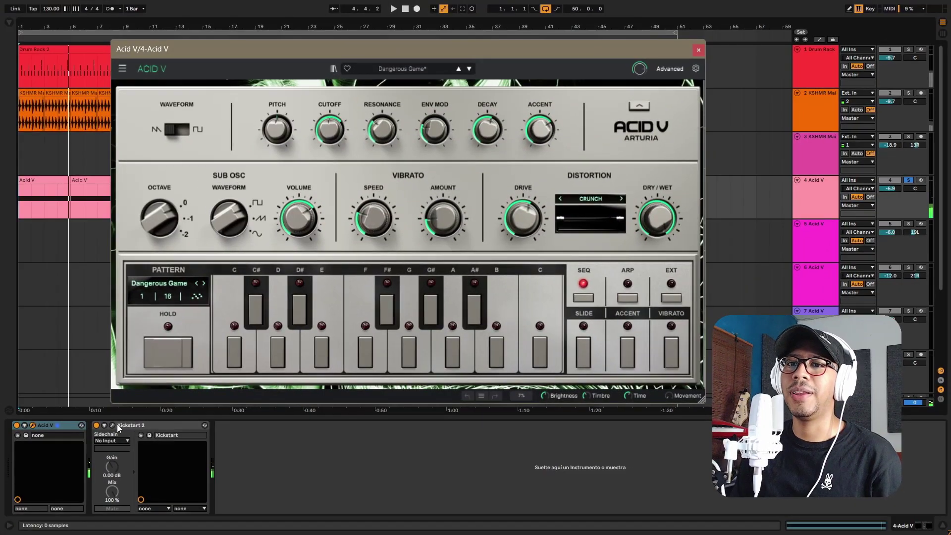
Step: Open Kickstart 2 on track 4, bypass it and play the Acid V line without the sidechain effect
click(113, 424)
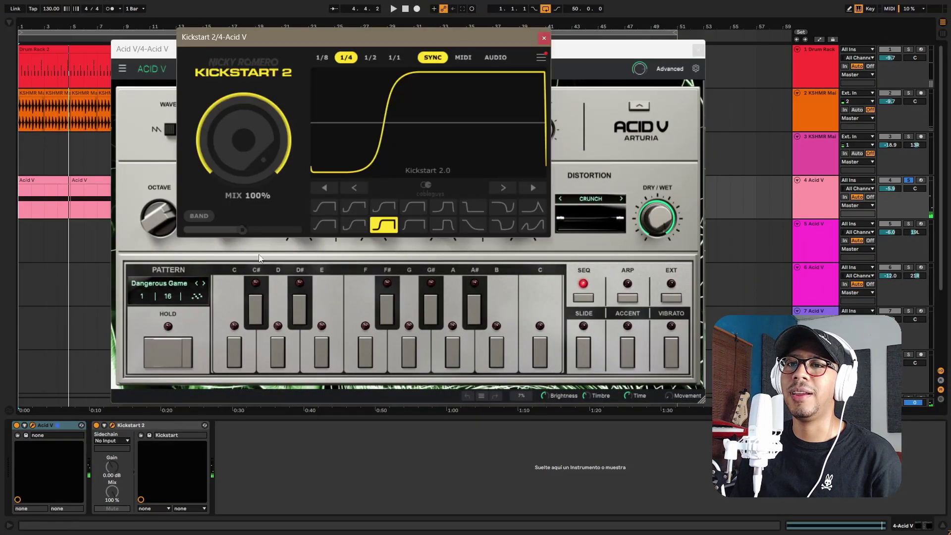
click(97, 425)
key(space)
click(525, 61)
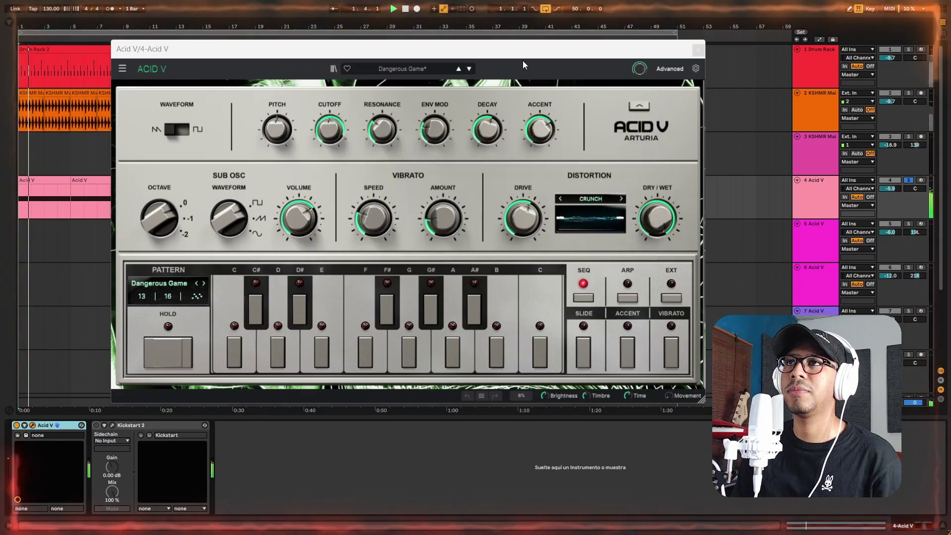
click(511, 52)
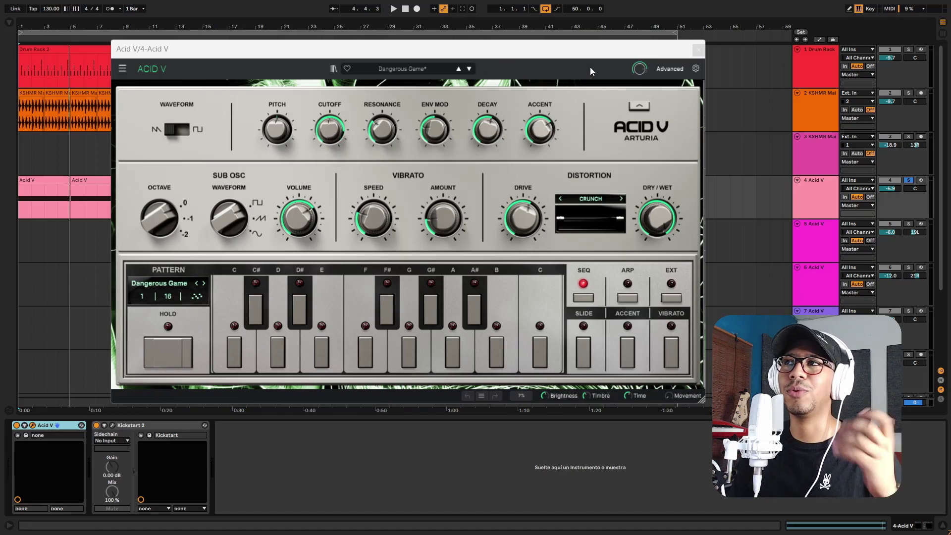
Step: Close the Acid V window, unsolo track 4 and play the full arrangement from the start
click(699, 51)
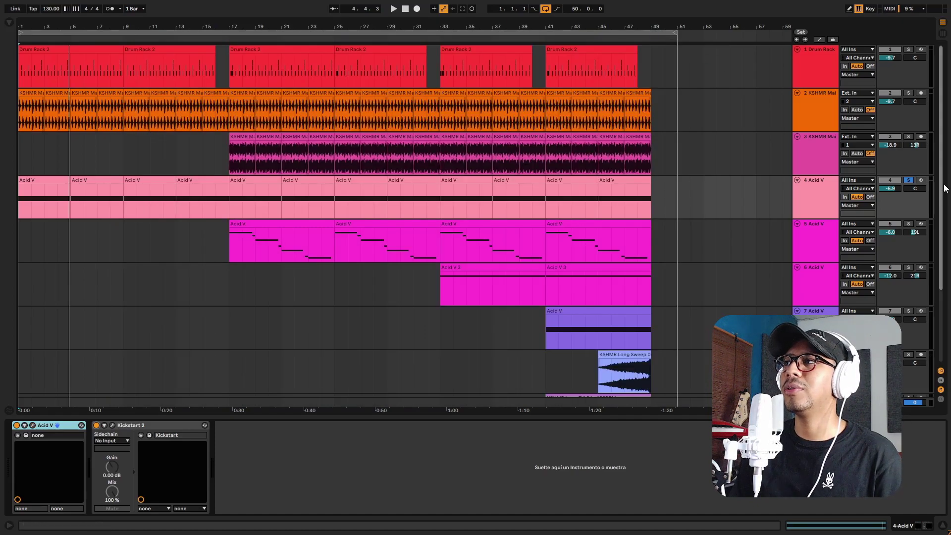
click(909, 180)
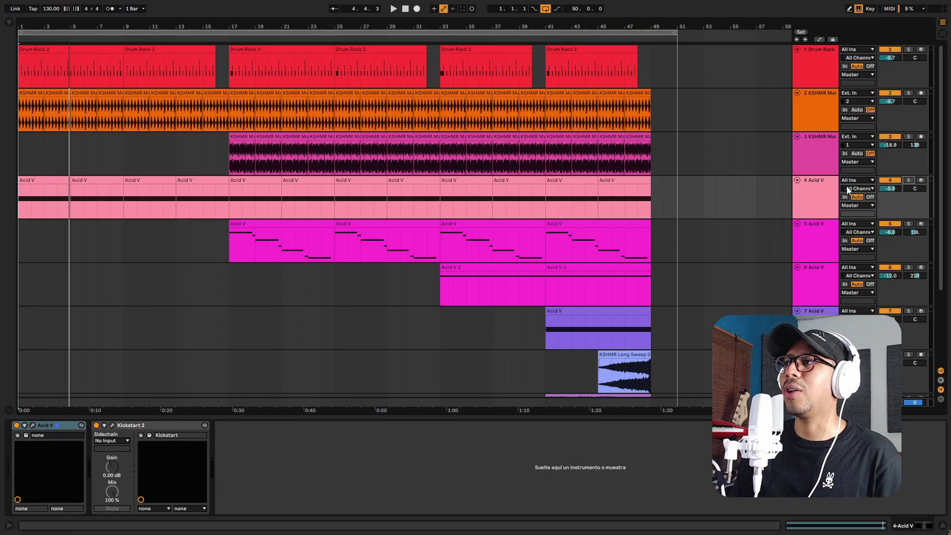
click(19, 111)
key(space)
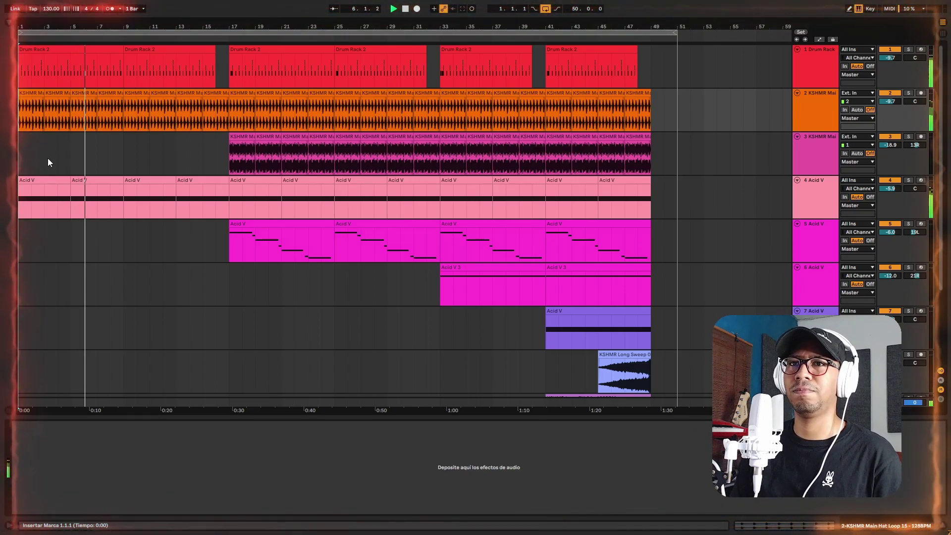
key(space)
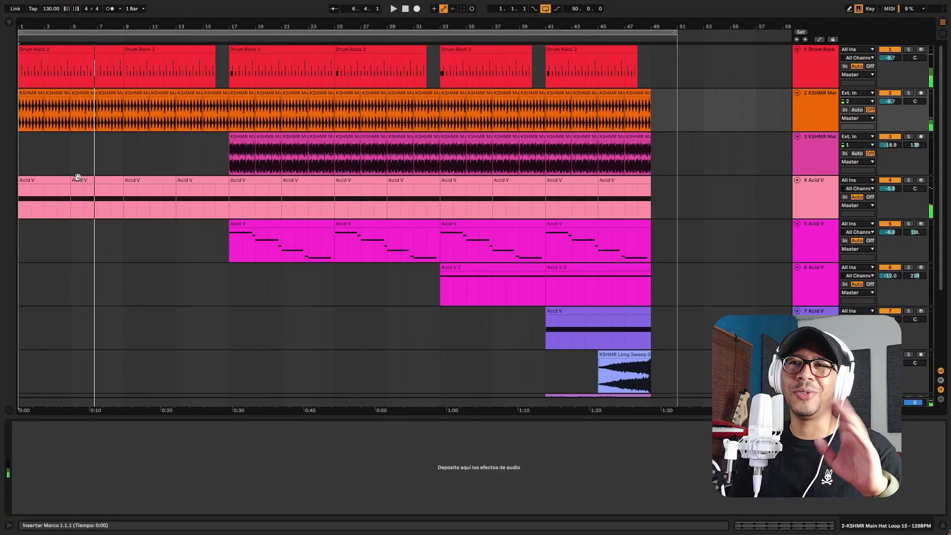
Step: Solo track 5 Acid V and play its first clip from bar 17 with its plugin window open
click(327, 226)
click(908, 225)
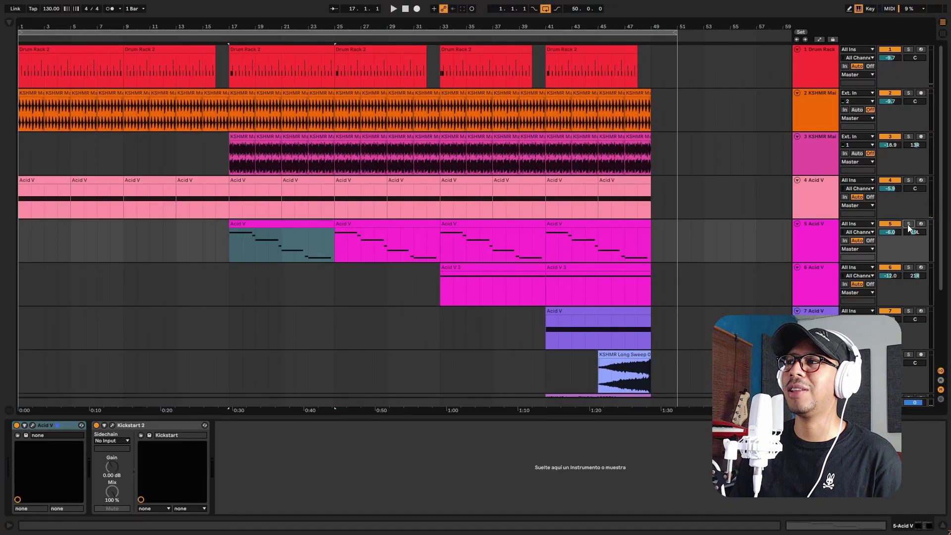
click(49, 425)
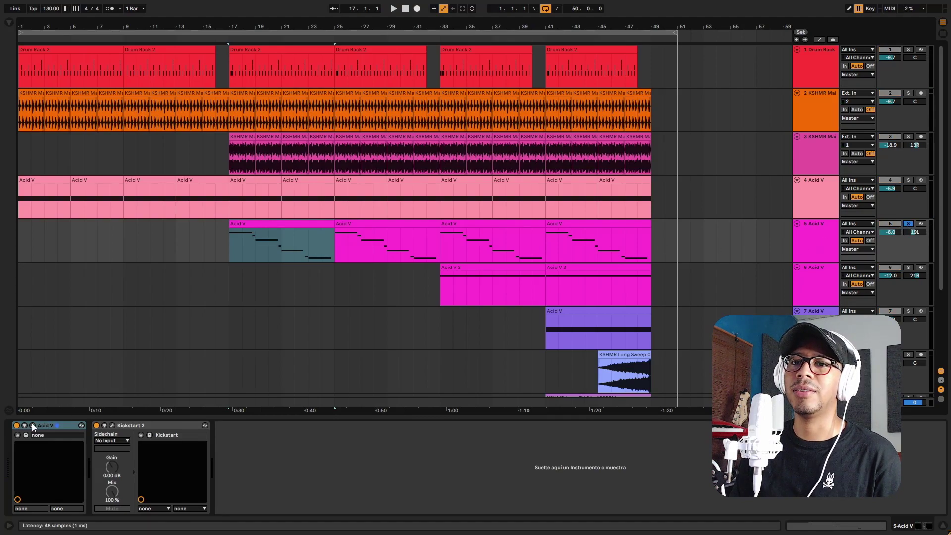
key(ctrl+alt+p)
key(space)
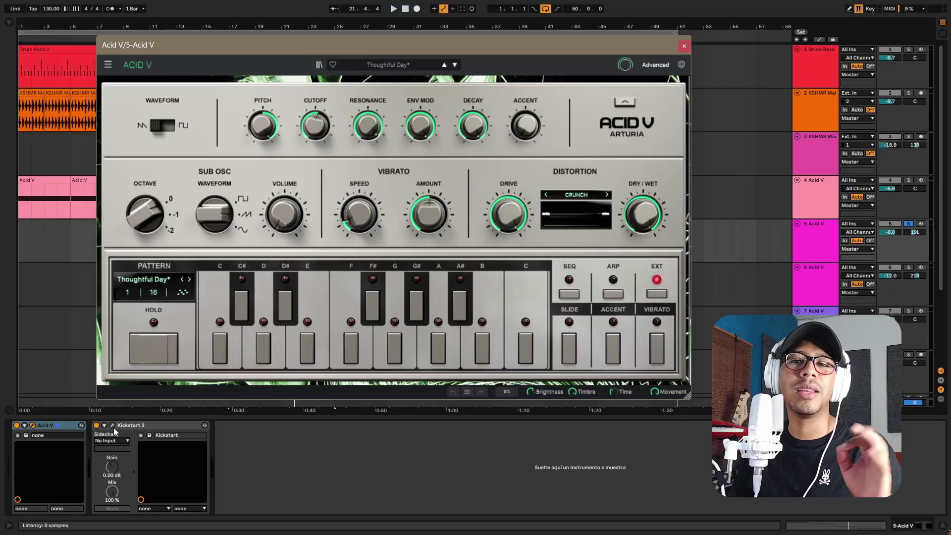
Step: Show Kickstart 2 on track 5 Acid V and bypass the effect
click(112, 425)
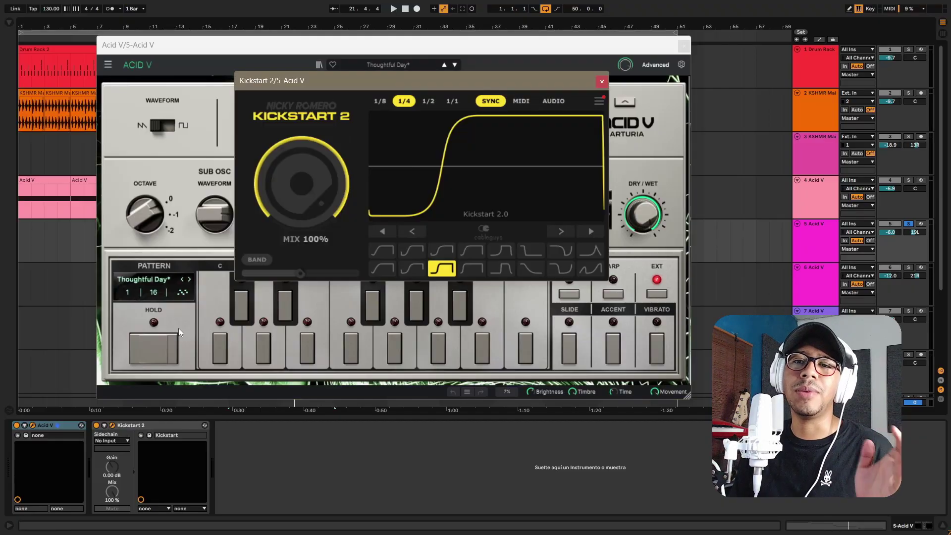
drag(474, 85, 503, 88)
click(96, 425)
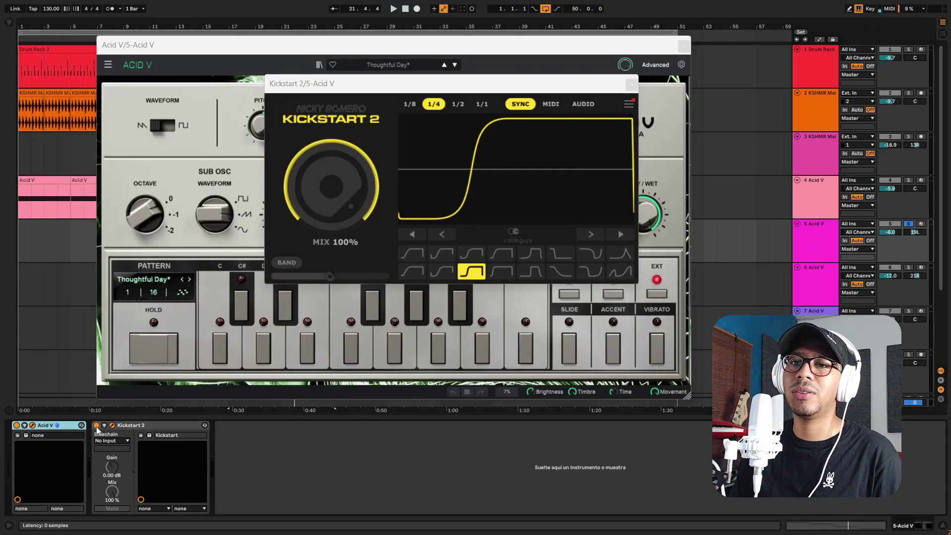
Step: Play track 5's clip from bar 17 with and without Kickstart 2's sidechain, and close the Kickstart 2 and Acid V windows
key(space)
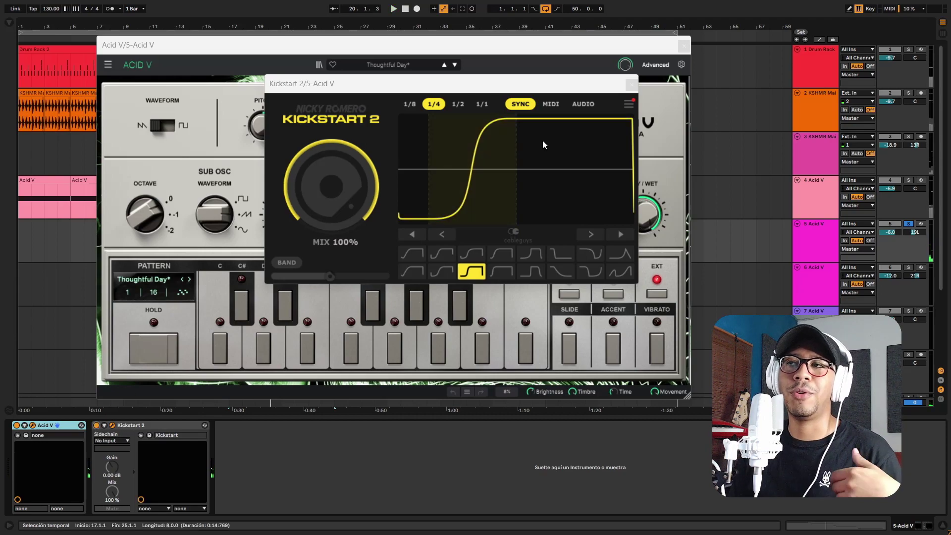
click(631, 84)
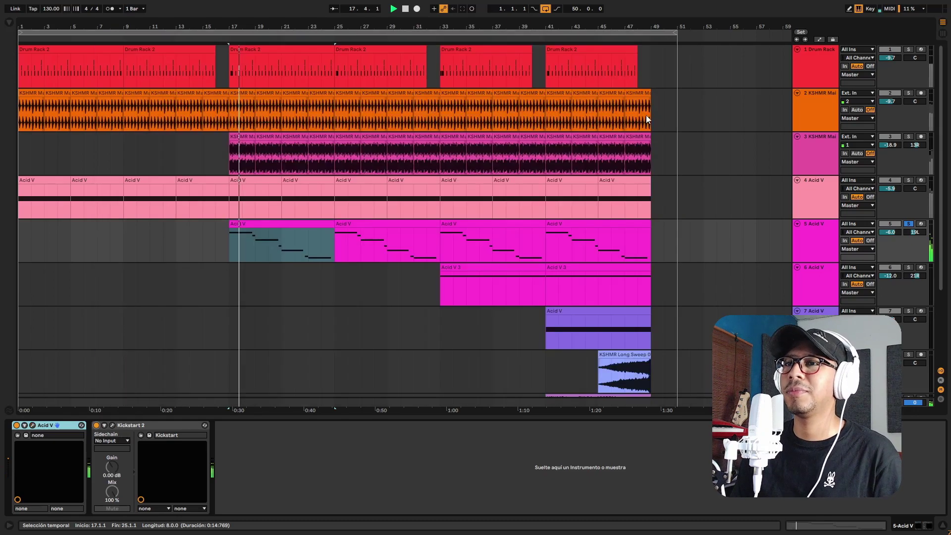
click(683, 46)
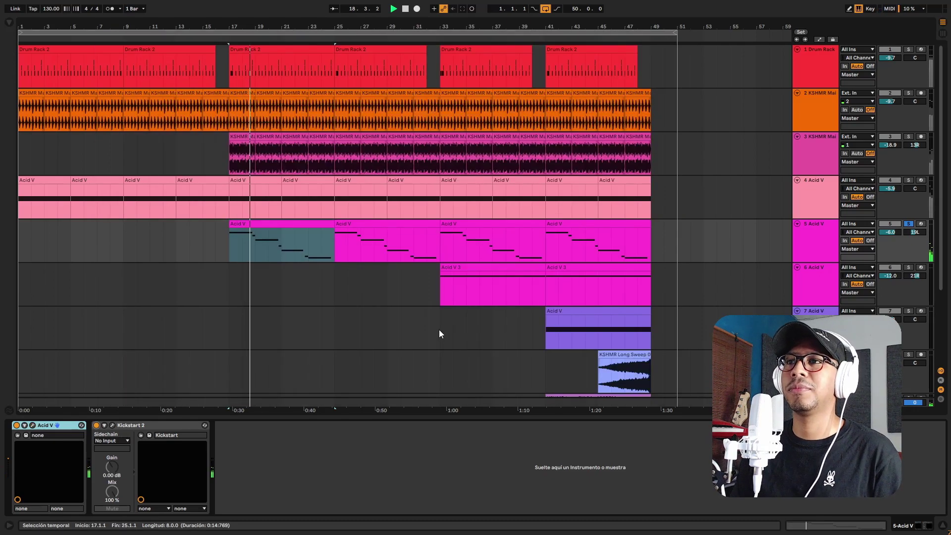
Step: Solo track 6 Acid V and play its first clip from bar 33 with its Acid V window open
click(484, 271)
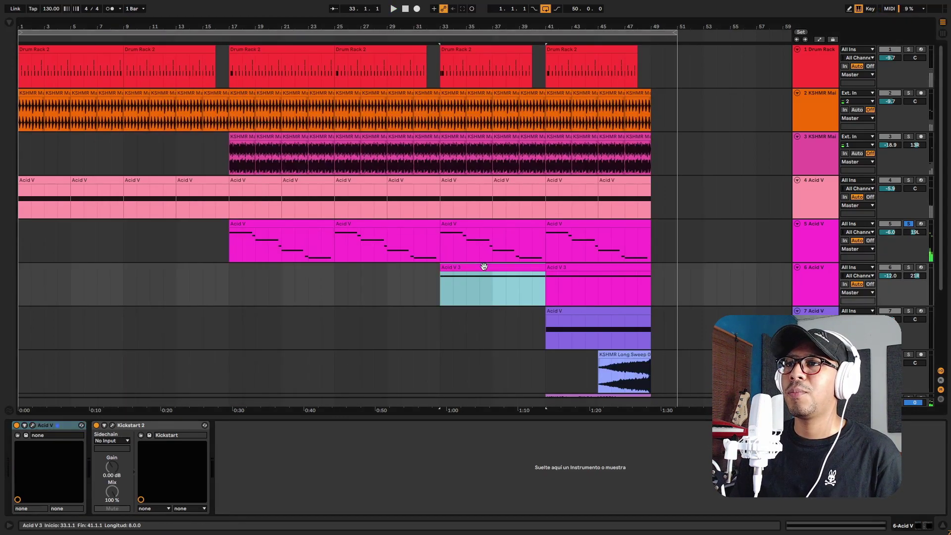
click(908, 267)
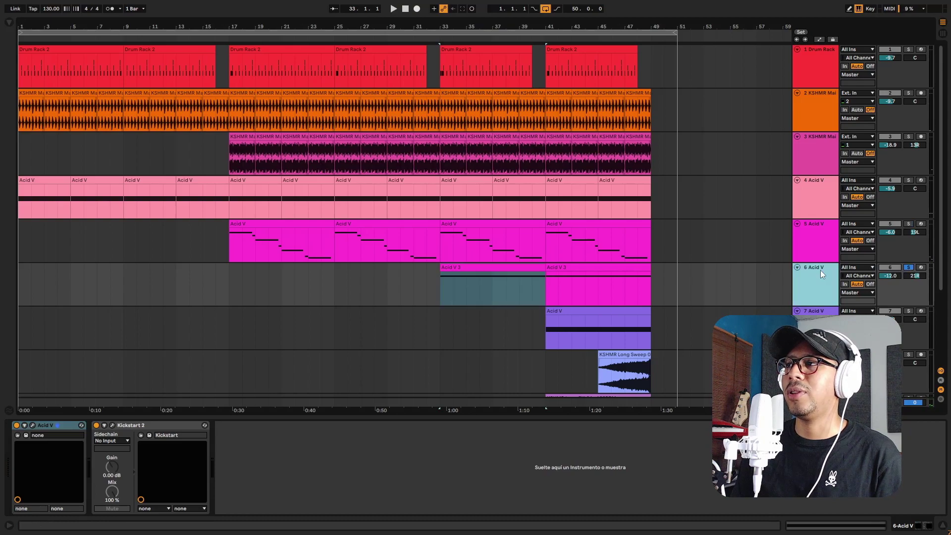
click(471, 270)
key(space)
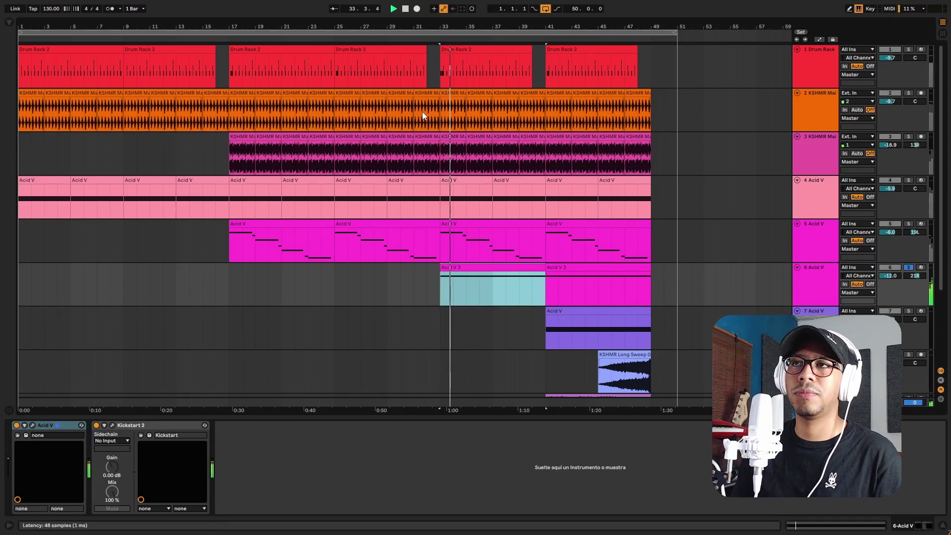
key(ctrl+alt+p)
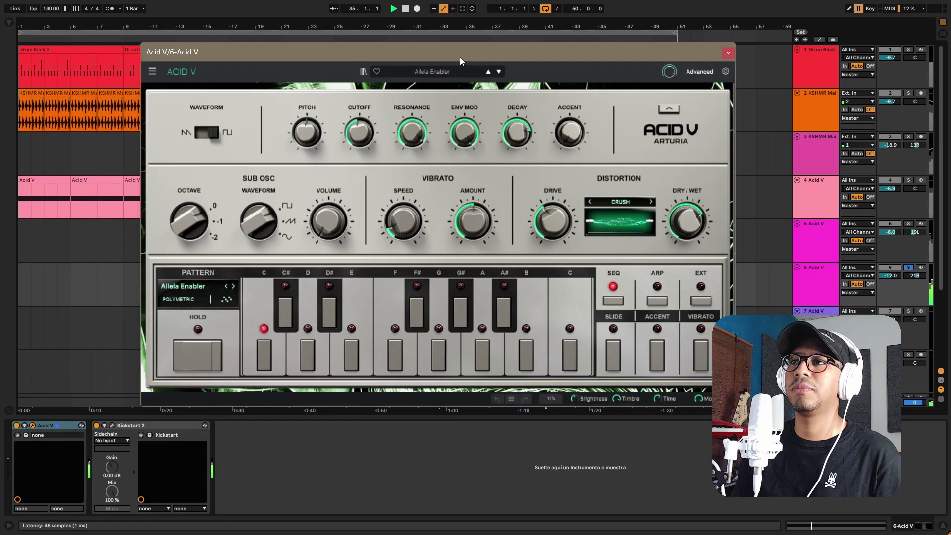
key(space)
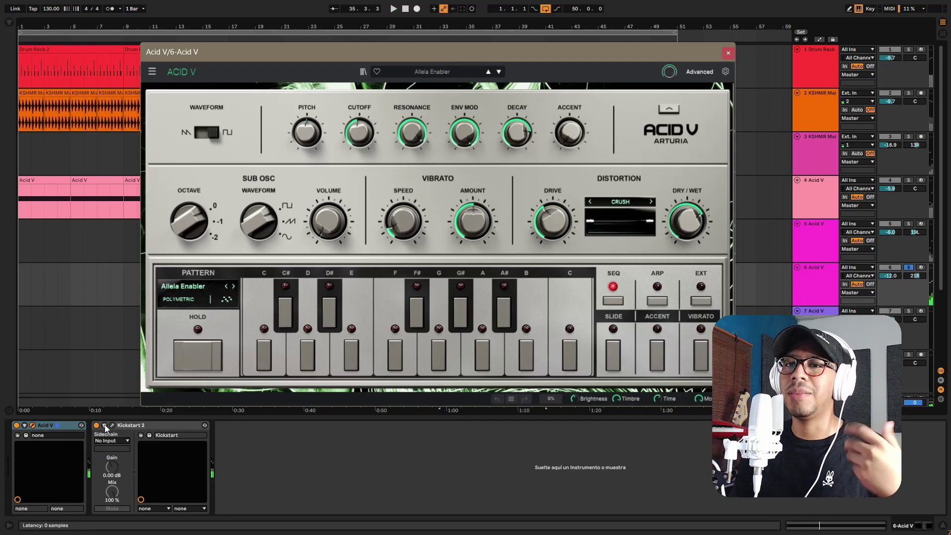
Step: Open Kickstart 2 on track 6, play the clip with the effect bypassed, re-enable it and close both plugin windows
click(111, 425)
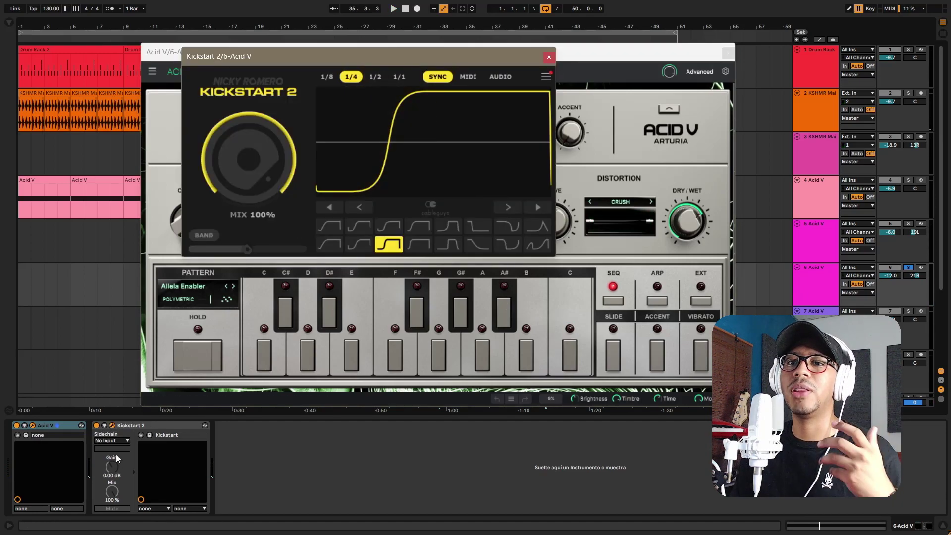
click(99, 434)
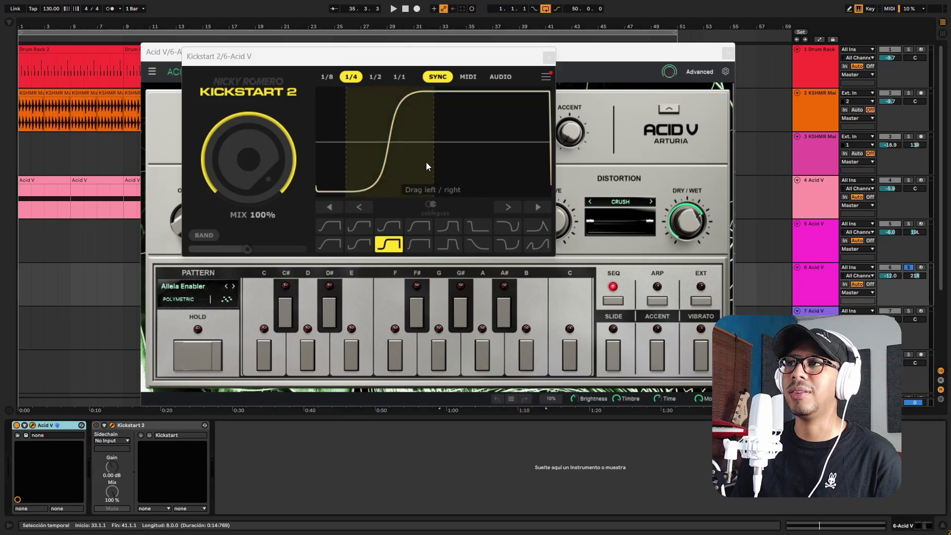
key(space)
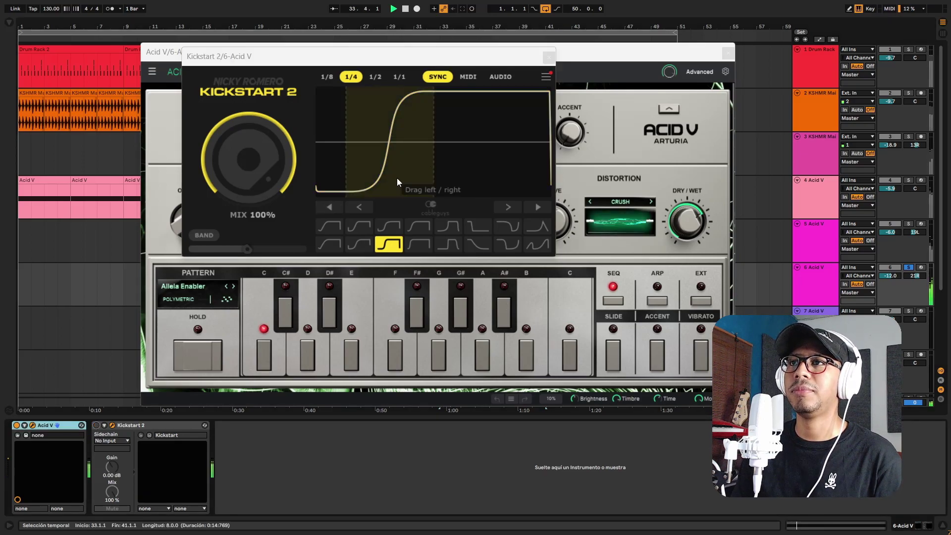
key(space)
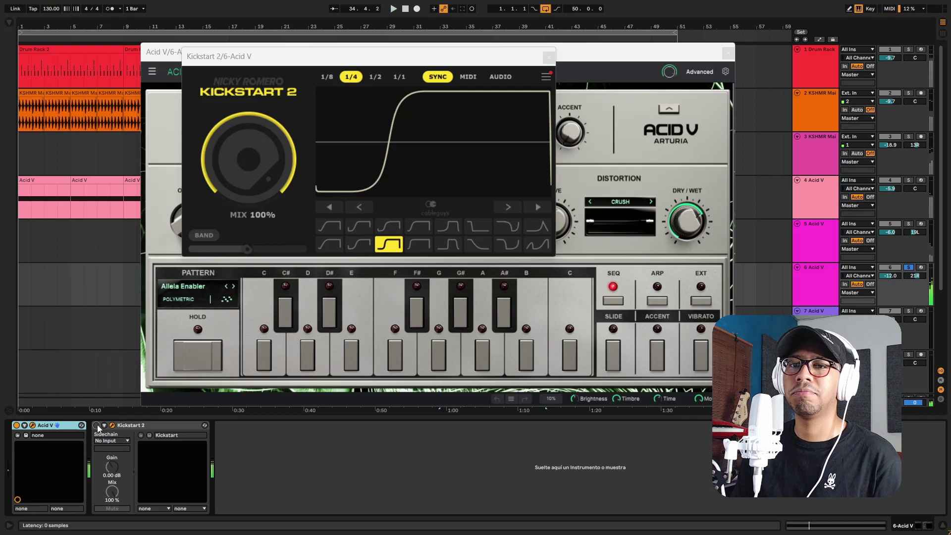
click(549, 58)
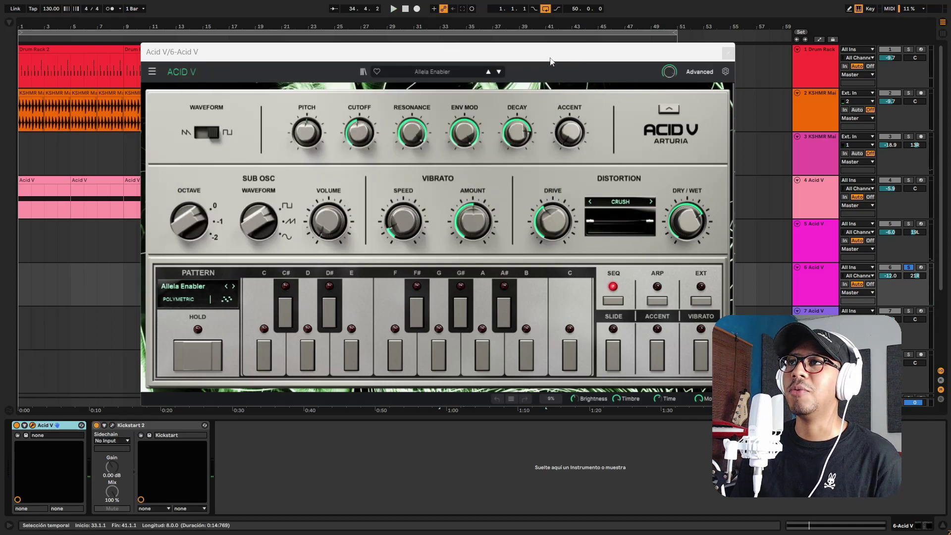
click(728, 52)
Step: Select the track 7 Acid V clip at bar 41, solo the track and bypass its Kickstart 2 effect
click(593, 310)
scroll(694, 292, down, 2)
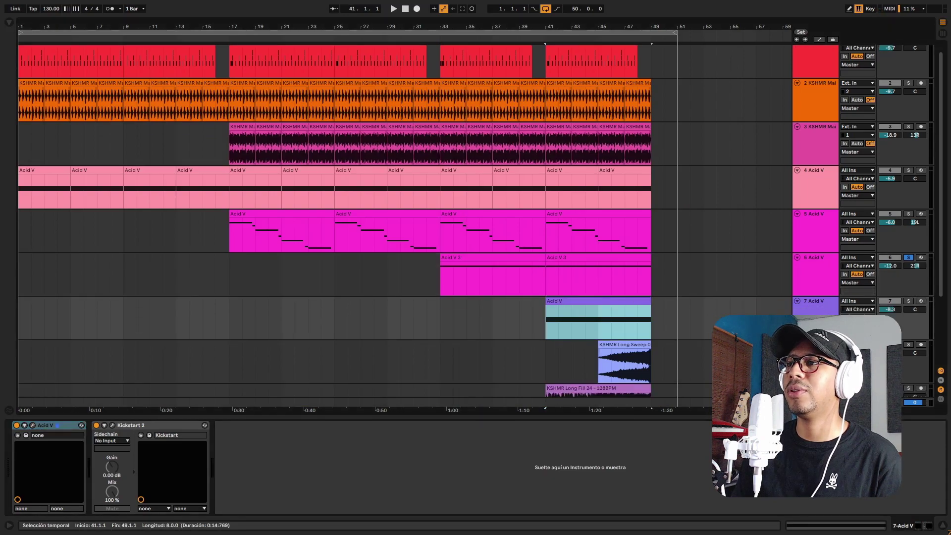
click(908, 271)
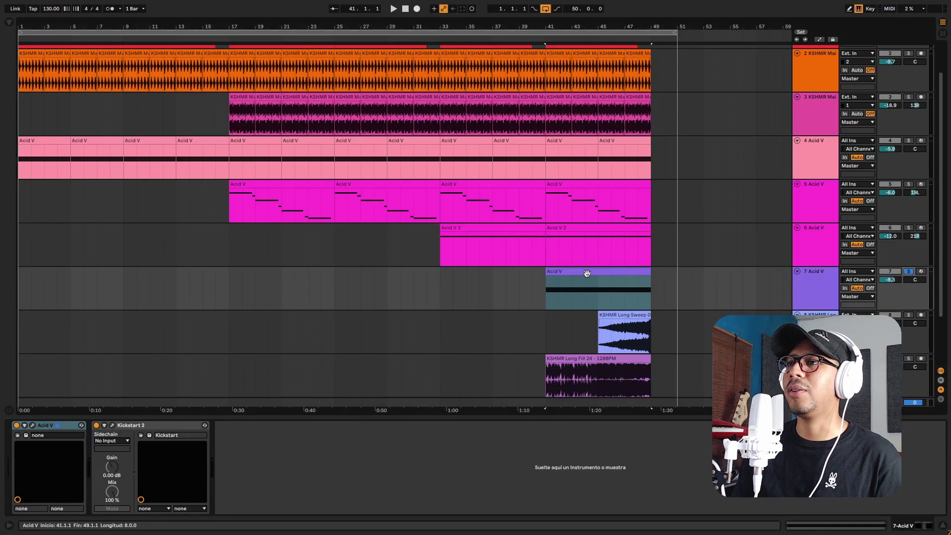
click(96, 425)
click(63, 426)
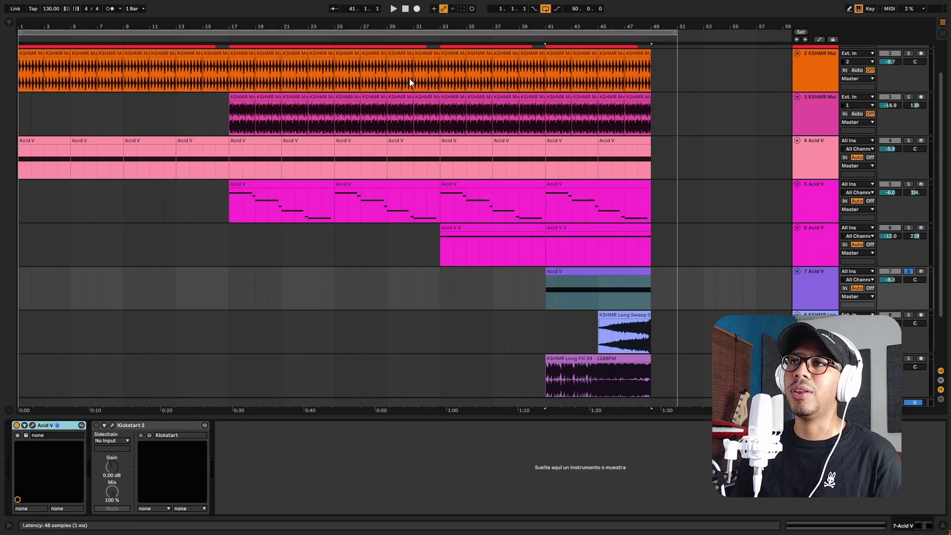
Step: Open the Acid V window on track 7 and play the clip from bar 41
click(32, 425)
drag(483, 94, 442, 54)
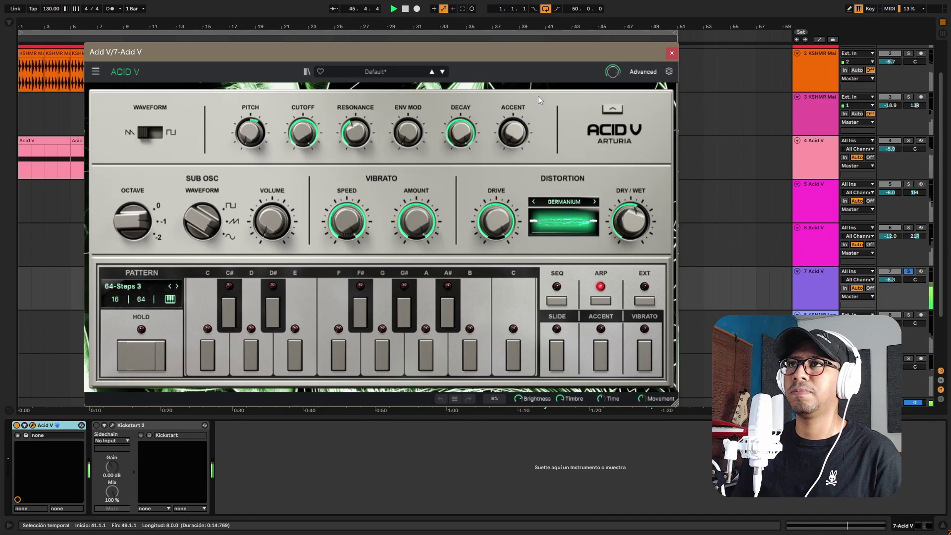
drag(544, 55, 536, 53)
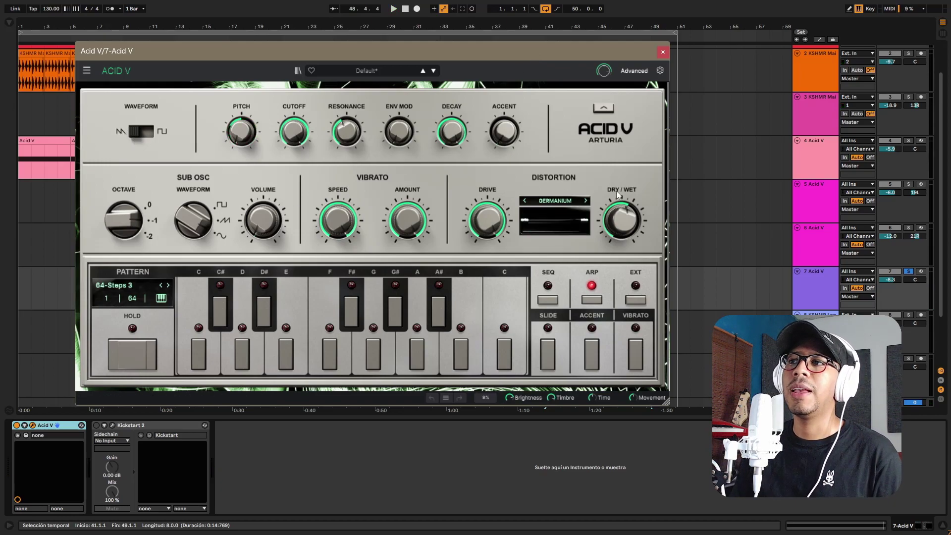
Step: Show Acid V's advanced section on track 7 and examine the Modulation 1 curve alongside the Pitch and distortion Dry/Wet controls
click(630, 70)
drag(587, 51, 594, 20)
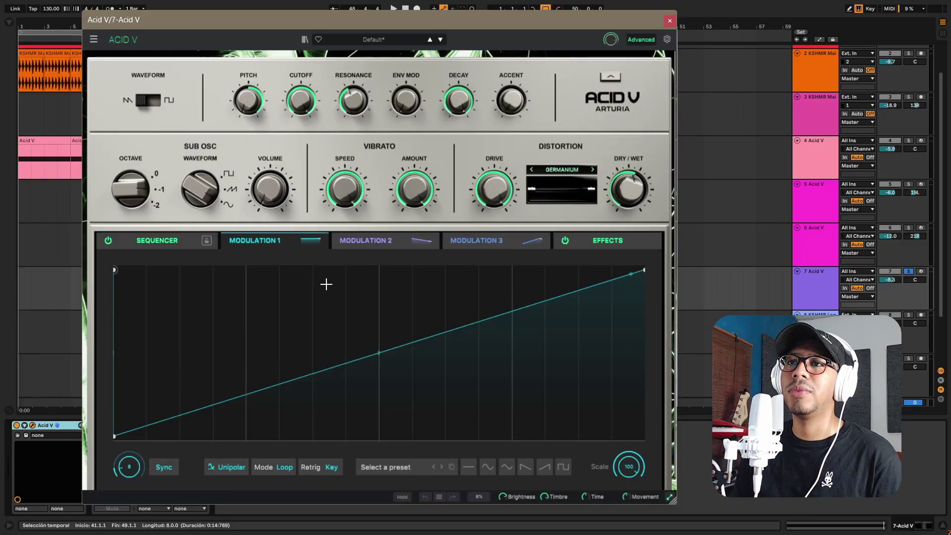
mouse_move(240, 86)
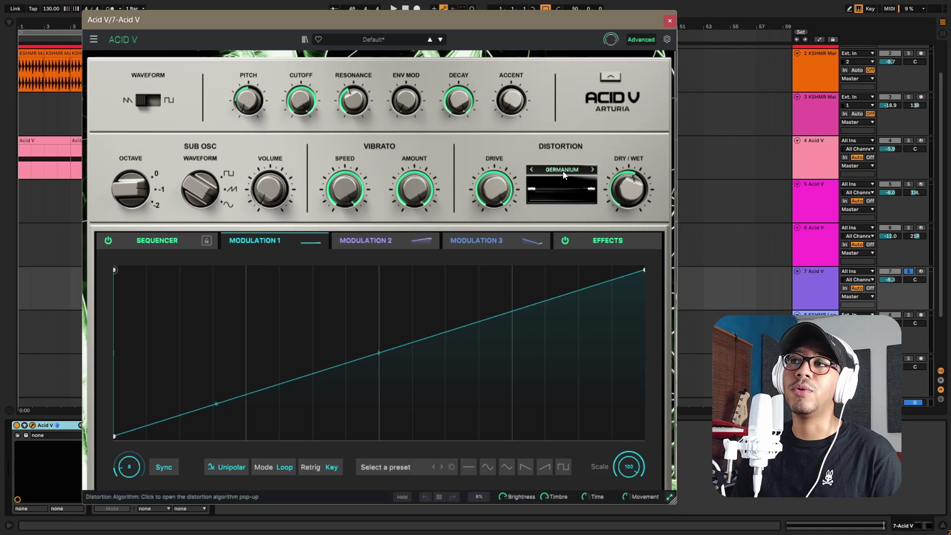
mouse_move(632, 199)
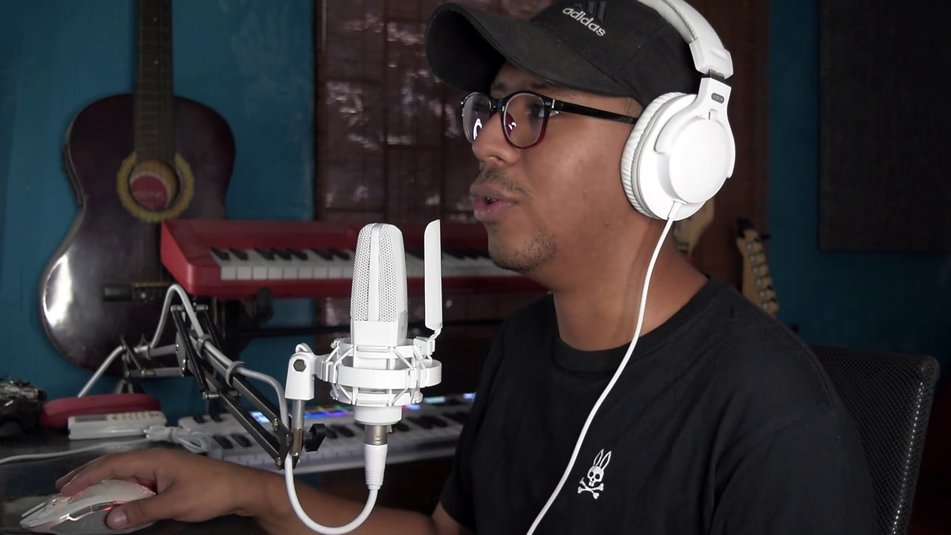
Step: Close track 7's Acid V window, unsolo the track and play the full arrangement from the start
drag(630, 25, 648, 46)
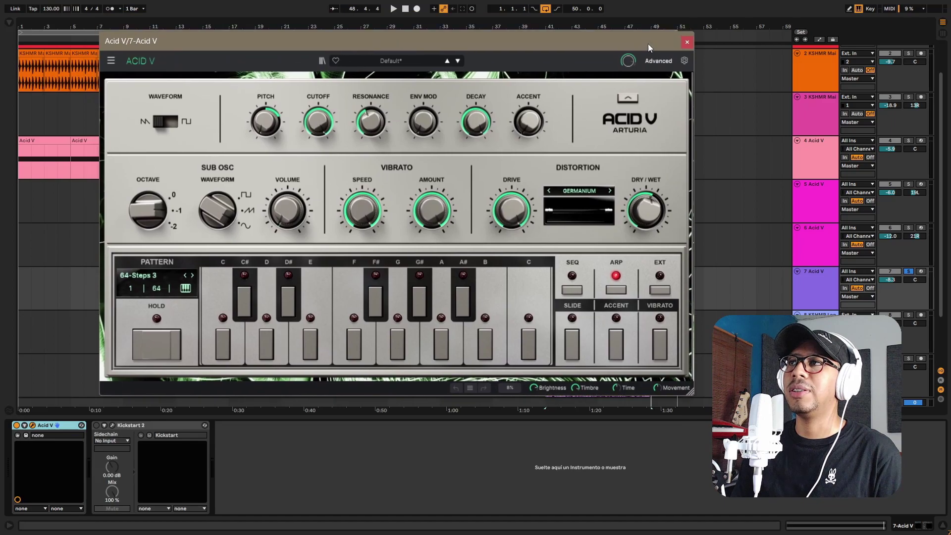
click(688, 43)
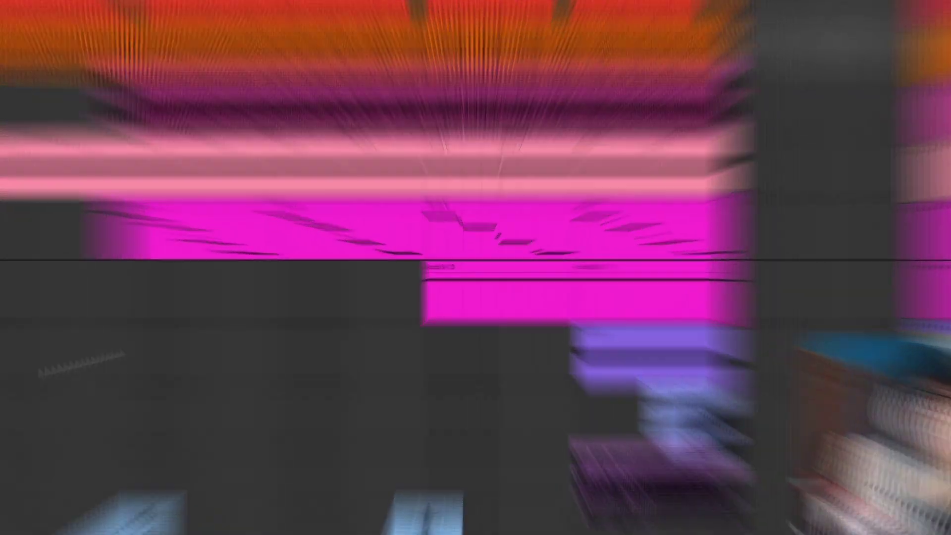
key(space)
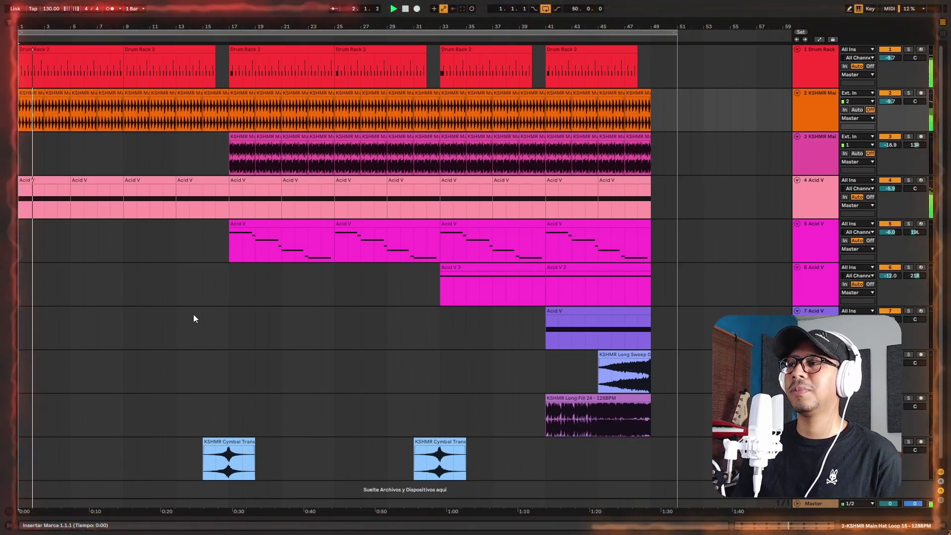